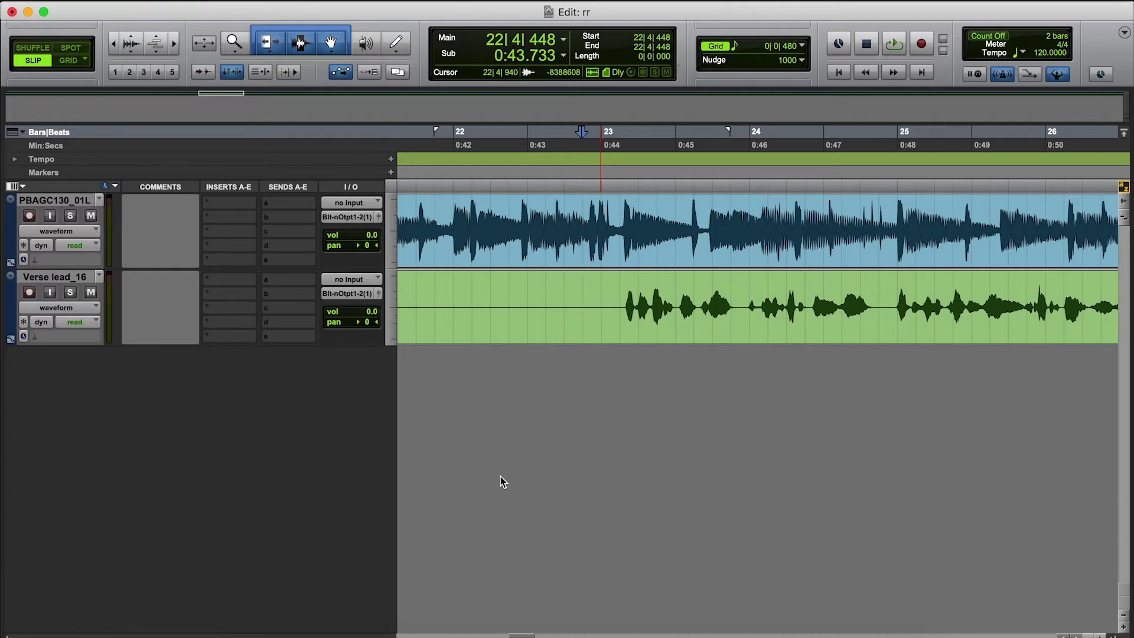
- Play the vocal entry, then select the first sung word's onset on Verse lead_16 near bar 23
key(space)
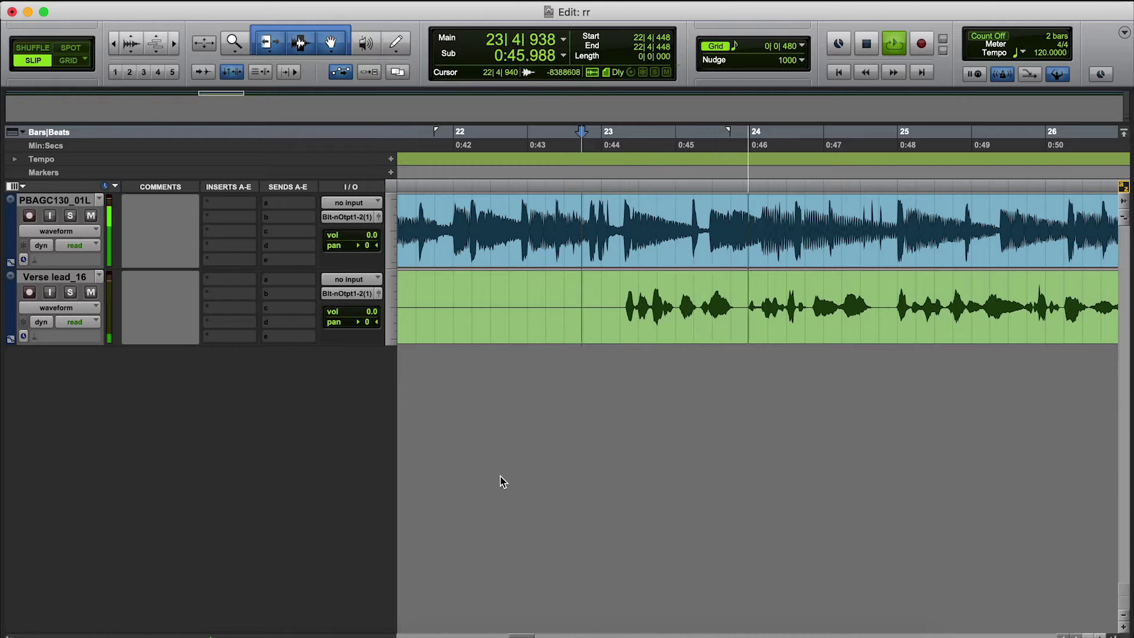
key(space)
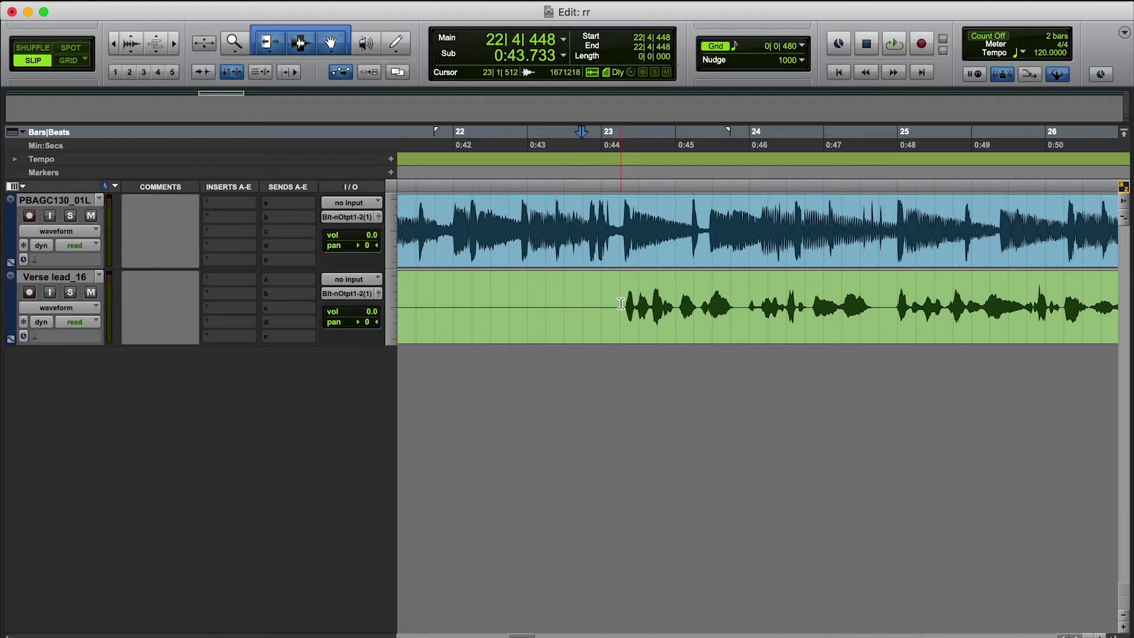
drag(621, 304, 622, 342)
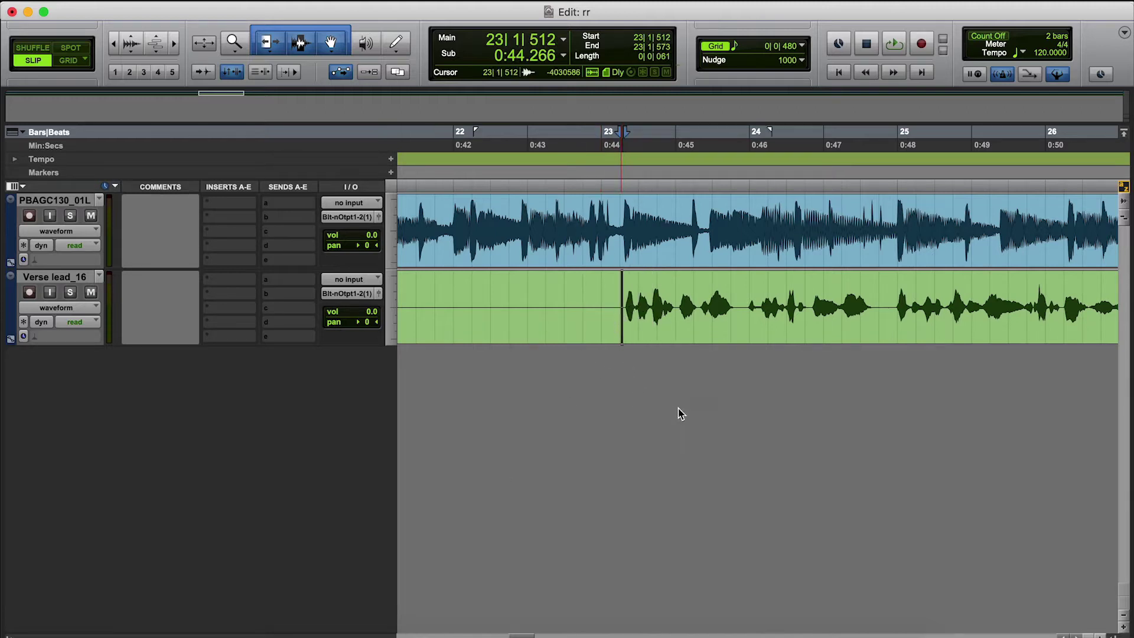
- Add audio track Audio 1 routed to Built-in Output 1-2, then select the vocal's first word on Verse lead_16
click(228, 2)
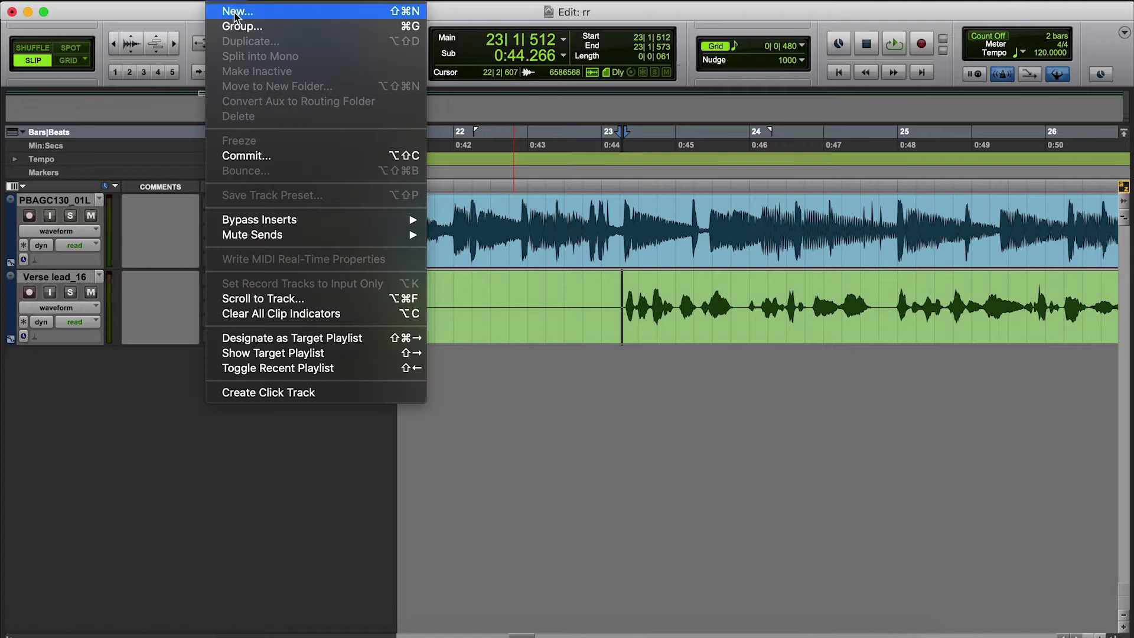
click(240, 12)
click(847, 262)
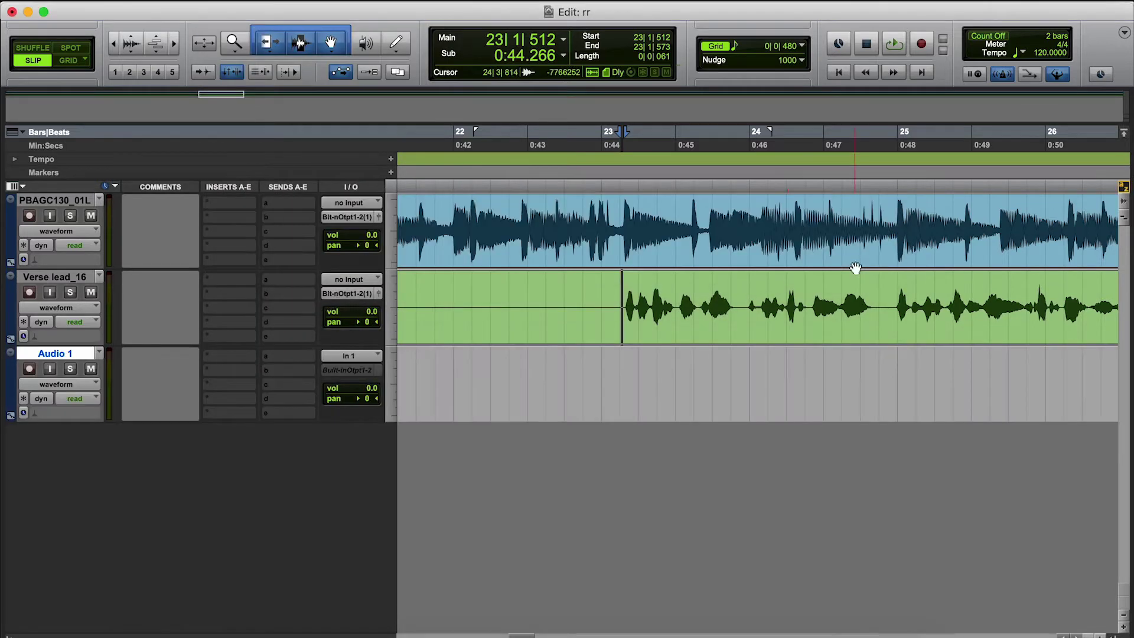
click(342, 371)
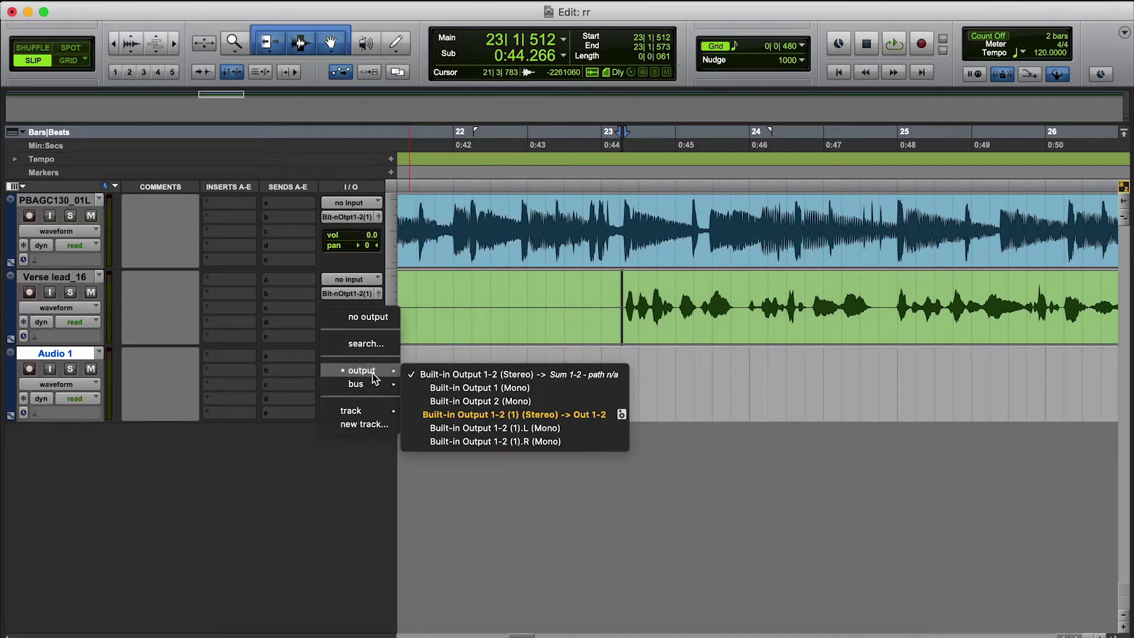
click(512, 414)
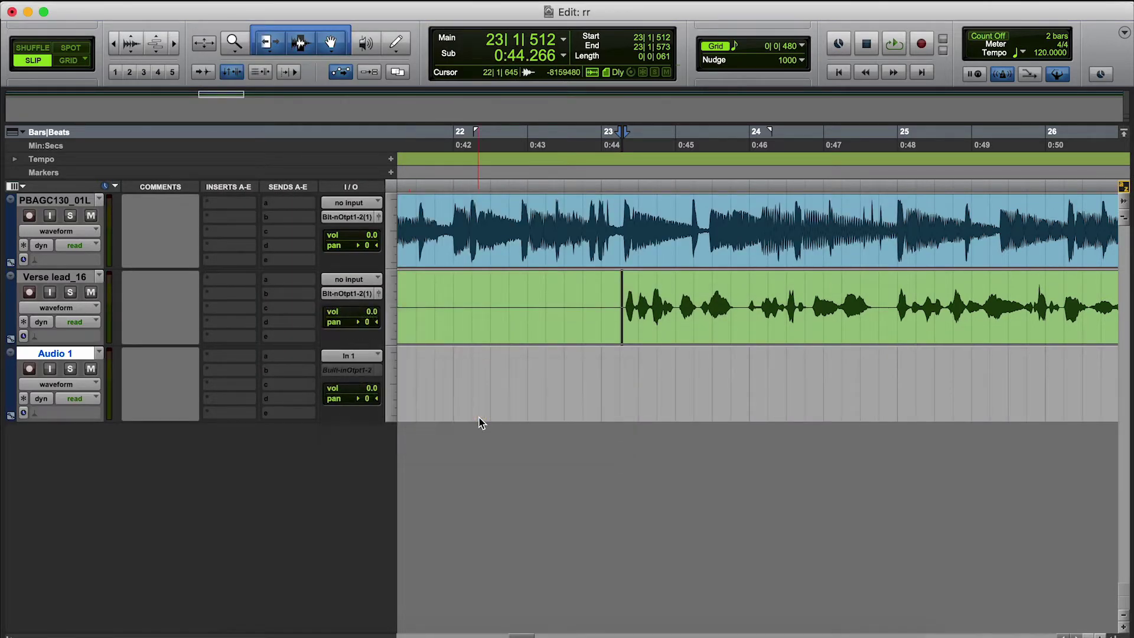
click(630, 325)
drag(620, 325, 650, 327)
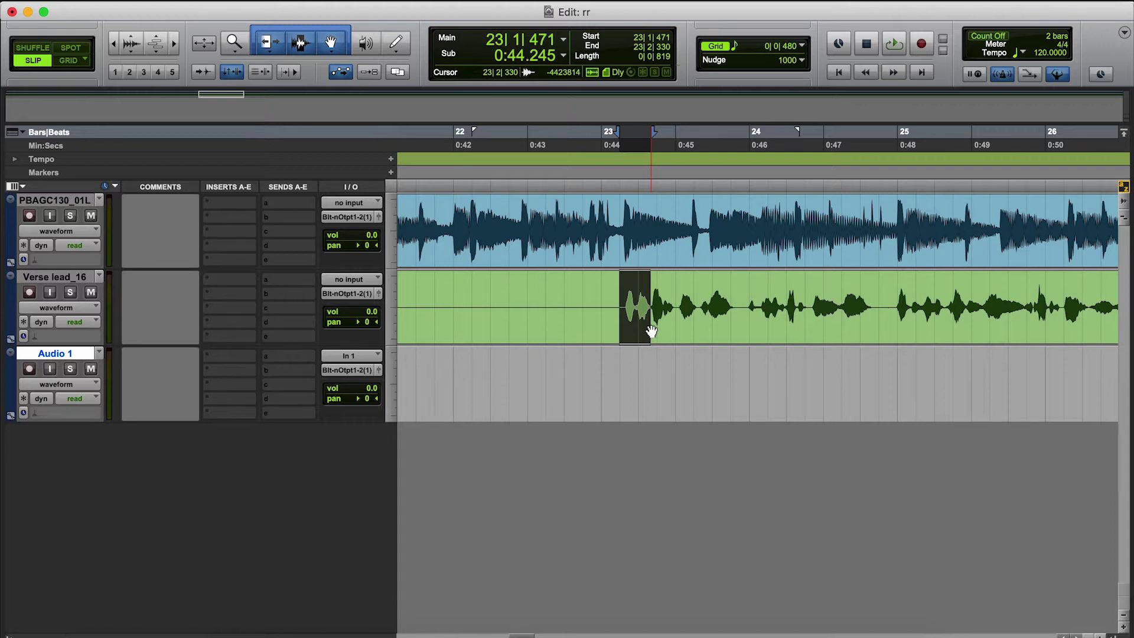
- Paste the copied first word onto Audio 1 at the same position and audition it
key(semicolon)
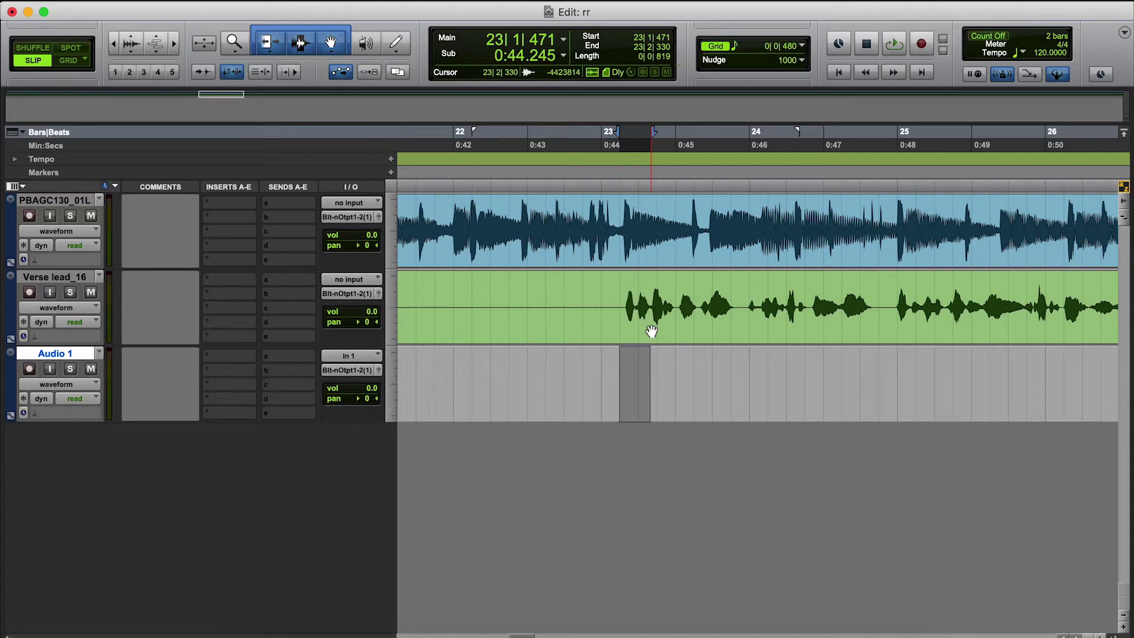
key(super+v)
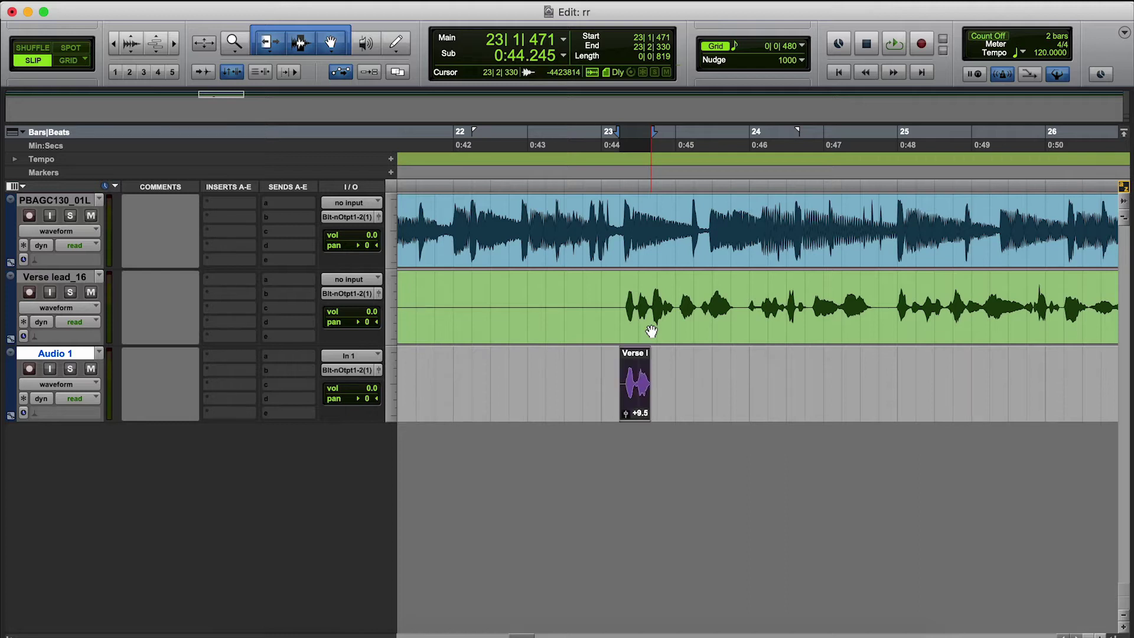
key(space)
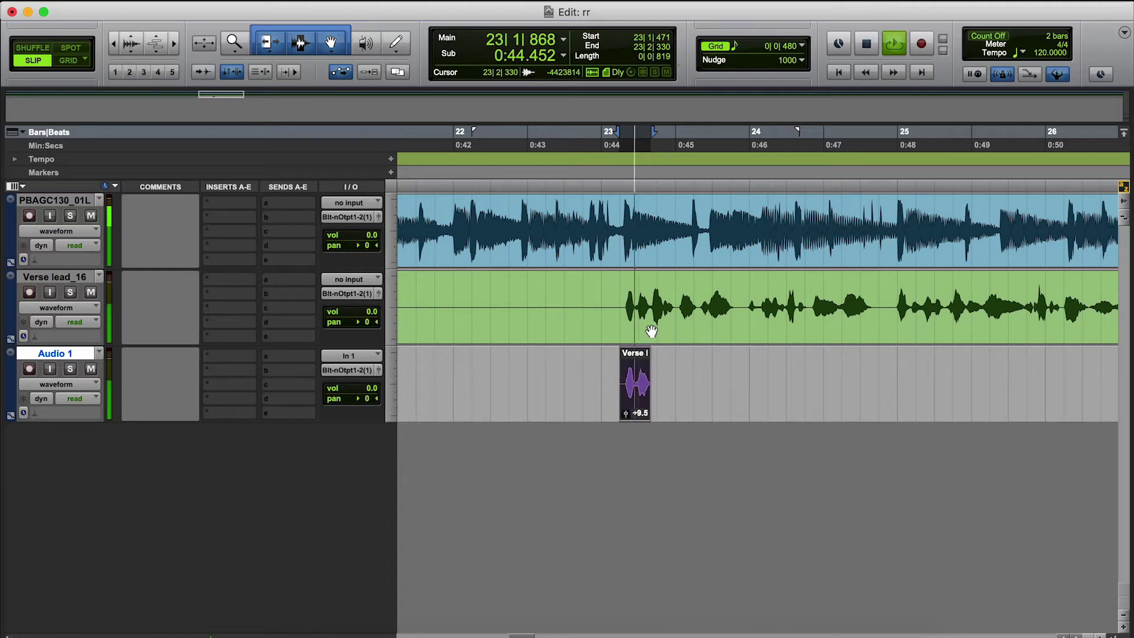
key(space)
- Play from just before bar 23, then select Audio 1 from bar 22 through the pasted word
click(594, 134)
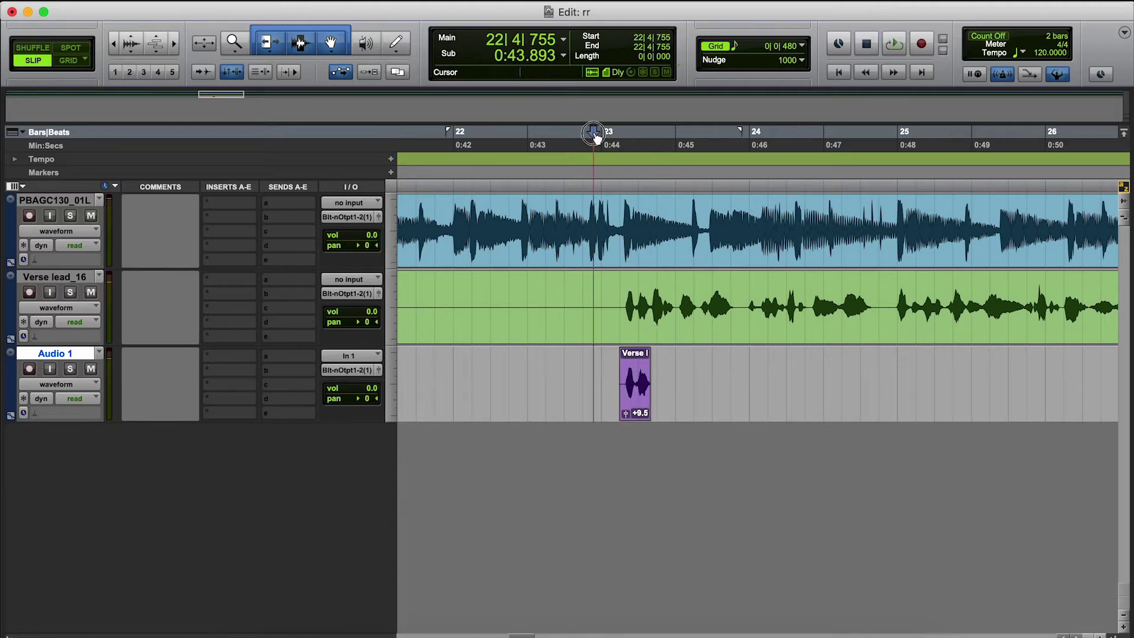
key(space)
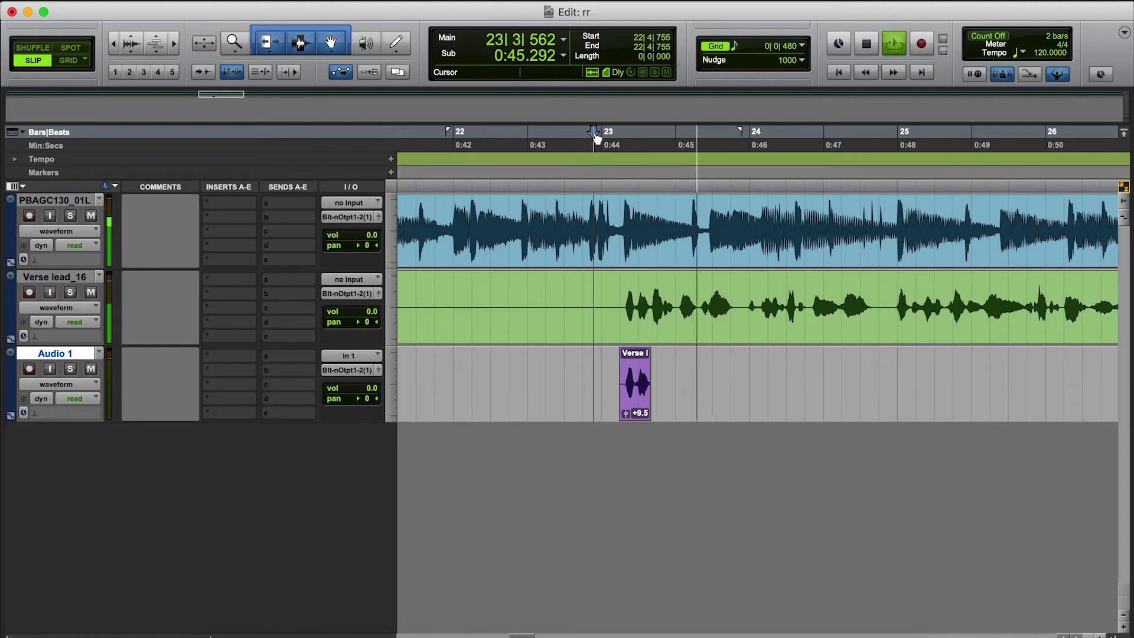
key(space)
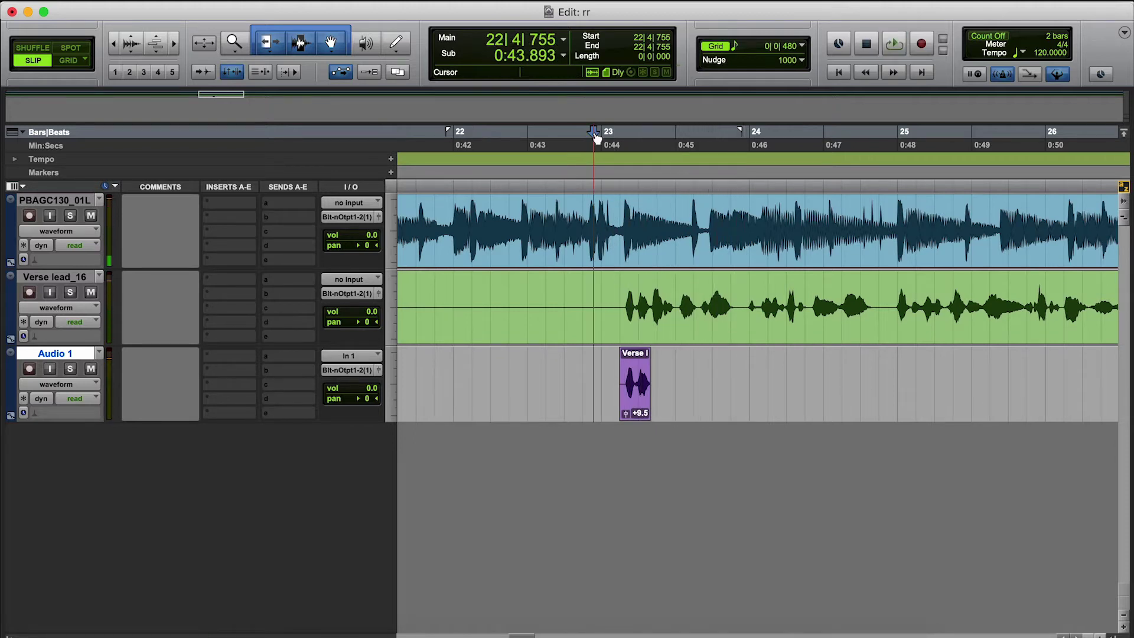
click(660, 373)
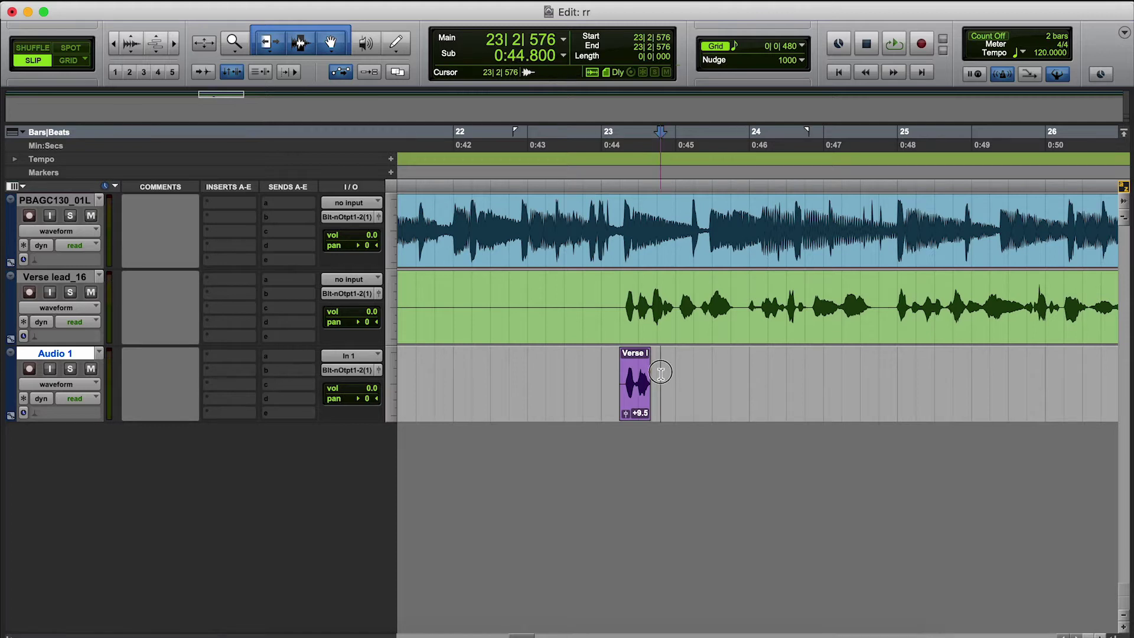
drag(660, 373, 521, 390)
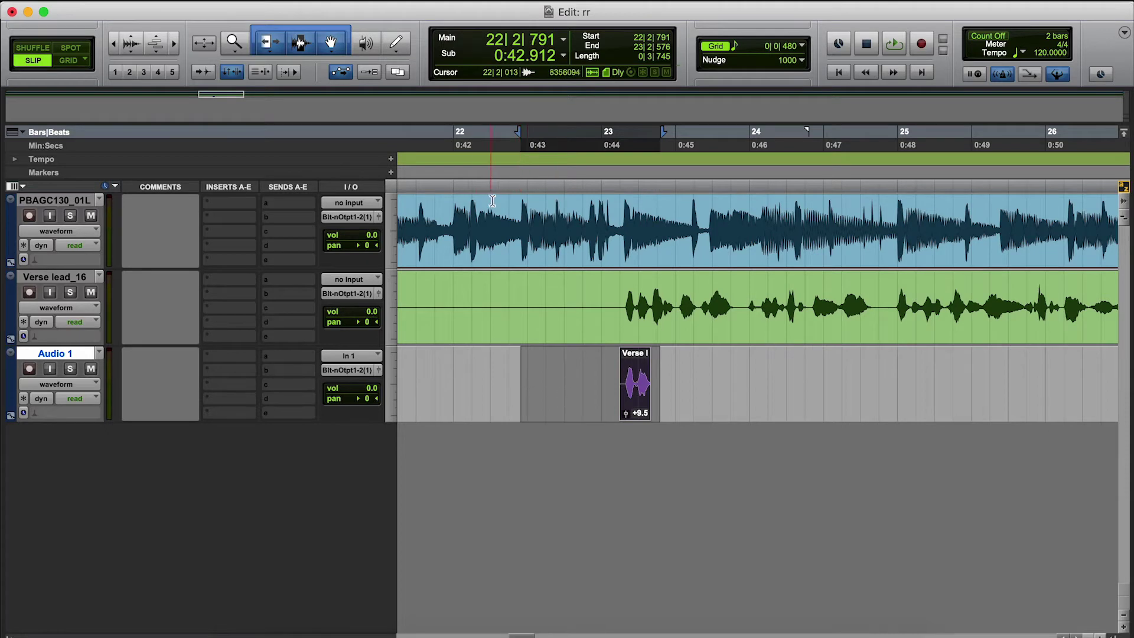
- Open the AudioSuite D-Verb reverb and move its window away from the tracks
click(374, 1)
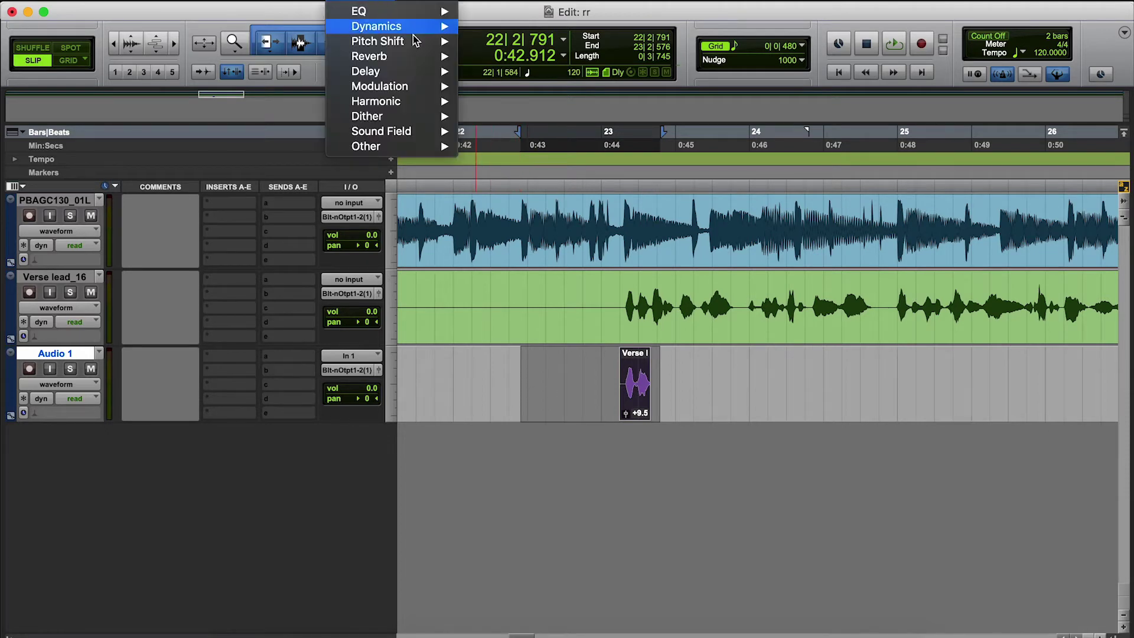
mouse_move(408, 56)
click(494, 56)
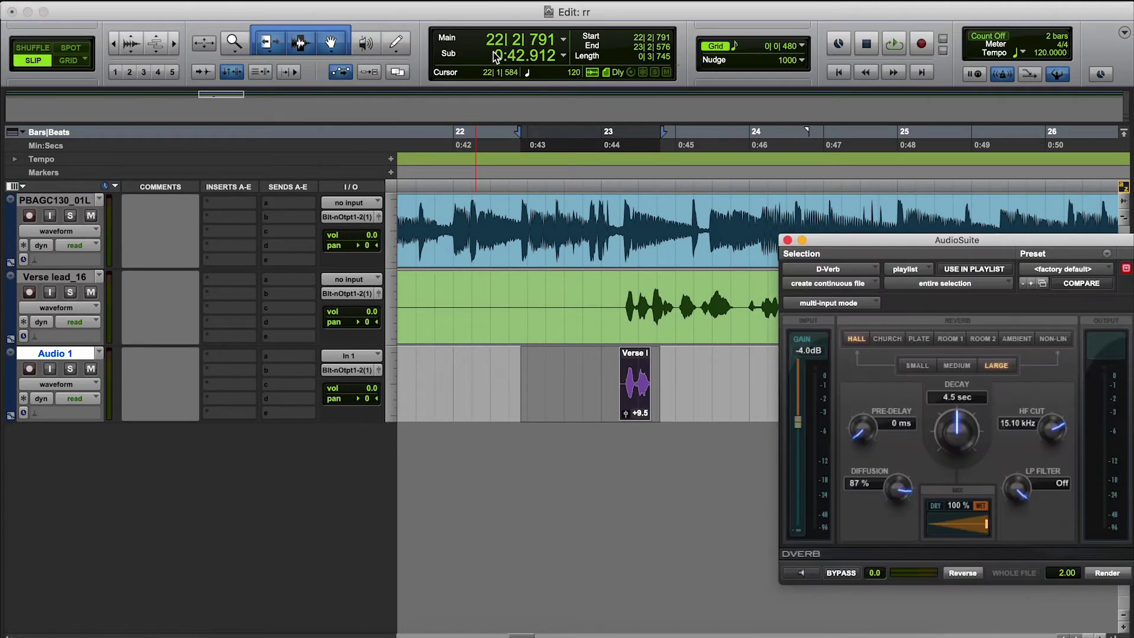
drag(1028, 239, 946, 235)
- Set D-Verb to Plate with 0 dB input and 7.1 s decay, and render it reversed onto Audio 1
click(836, 334)
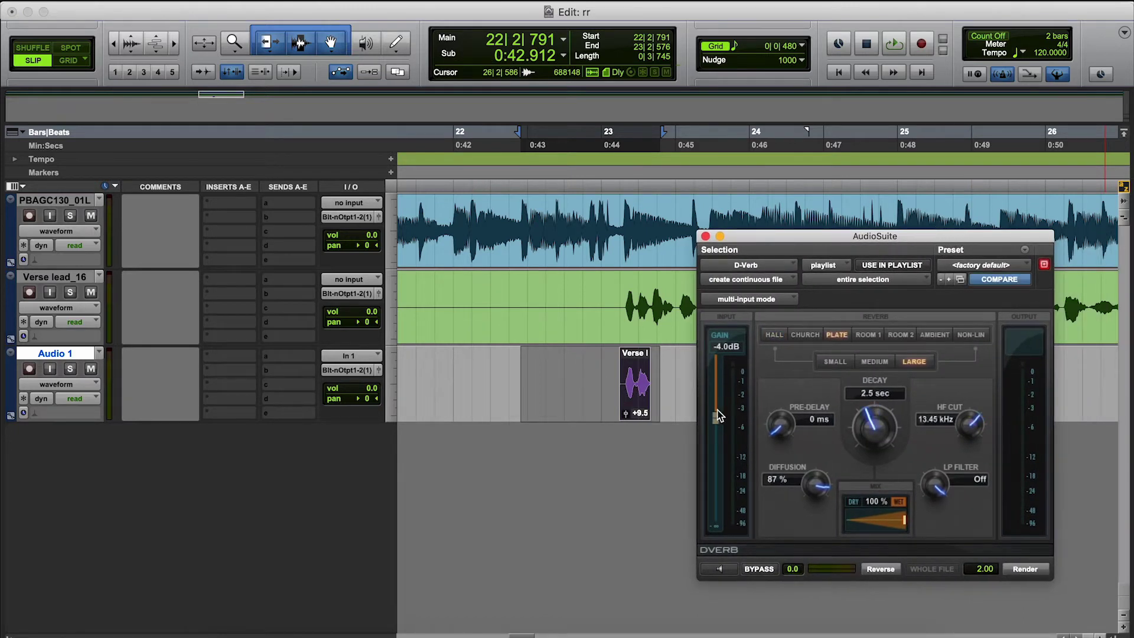
drag(720, 419, 712, 321)
drag(873, 441, 874, 410)
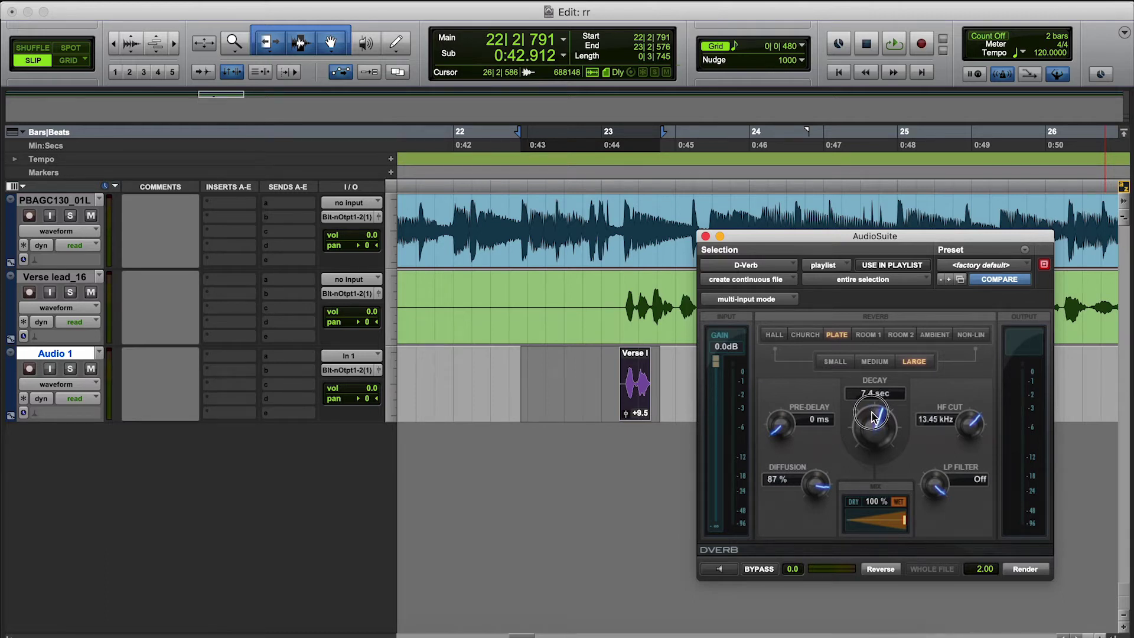
drag(873, 418, 874, 421)
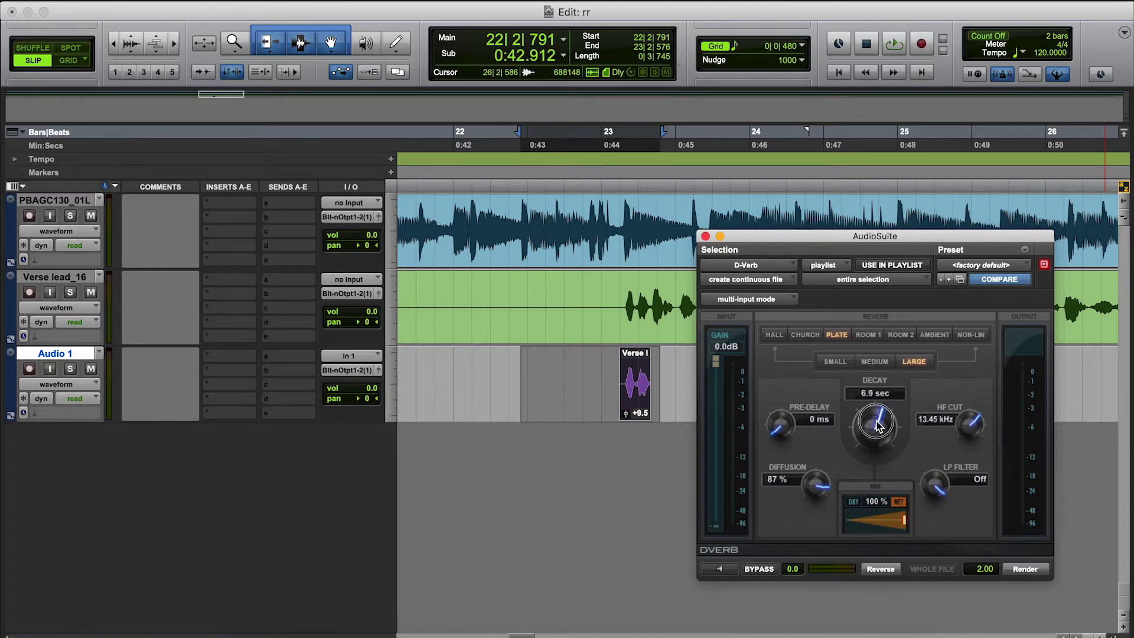
click(881, 569)
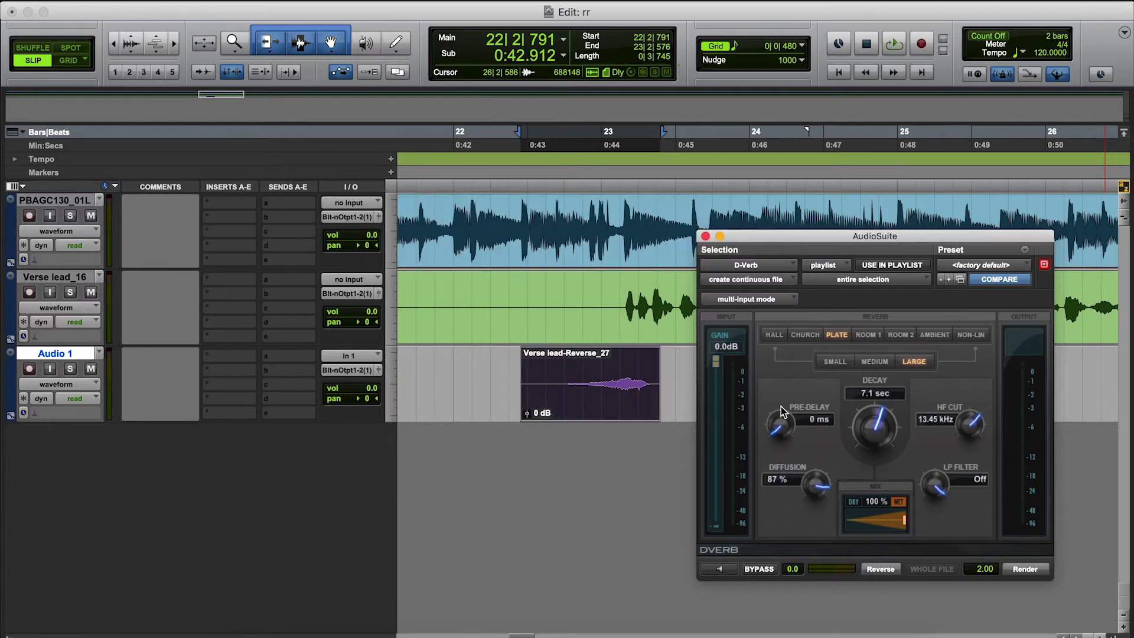
click(706, 236)
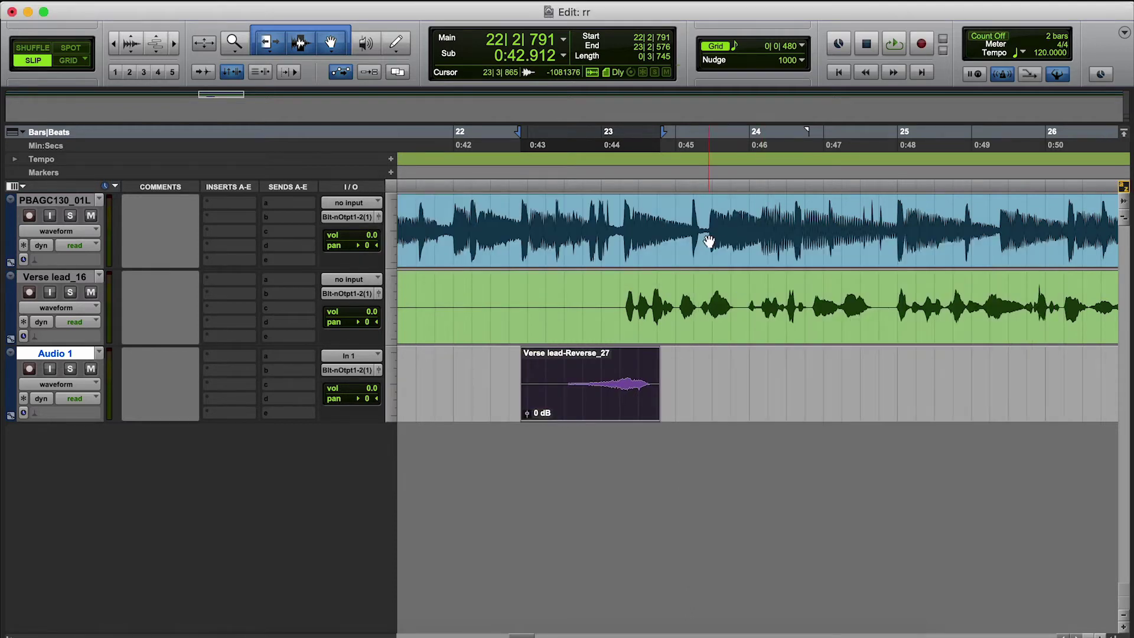
- Audition the reversed reverb clip and raise its clip gain to +1.7 dB
click(509, 142)
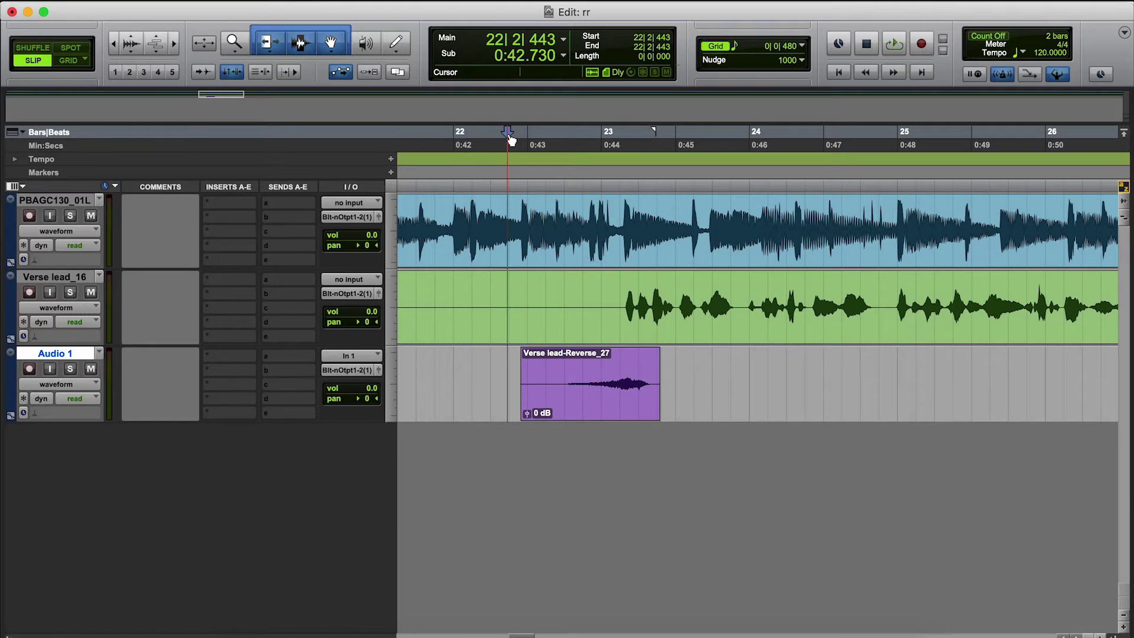
key(space)
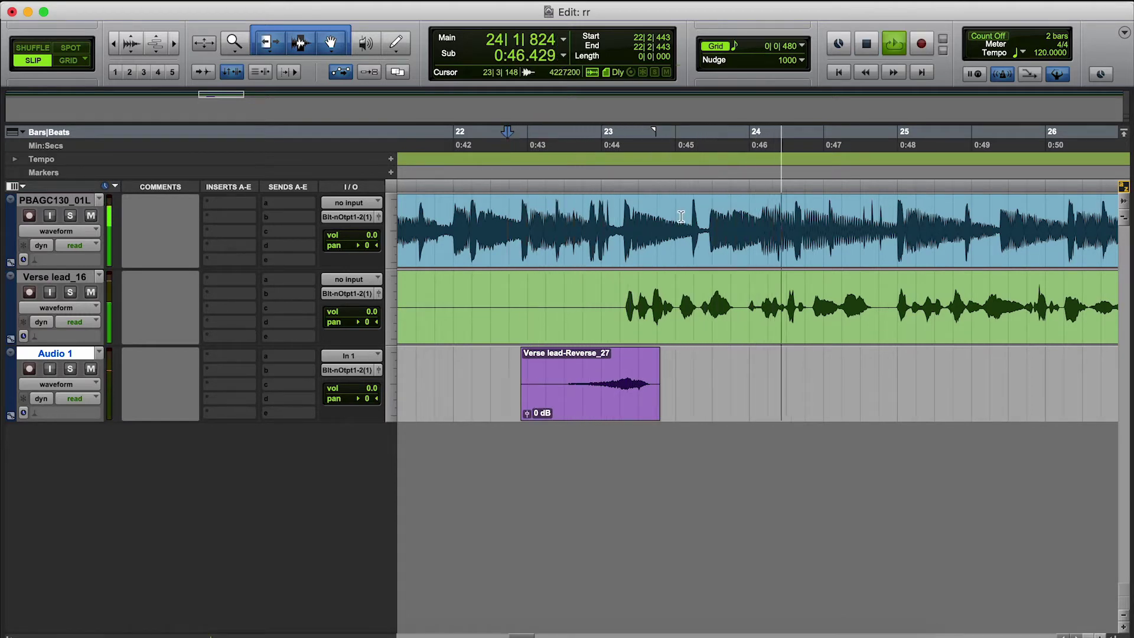
key(space)
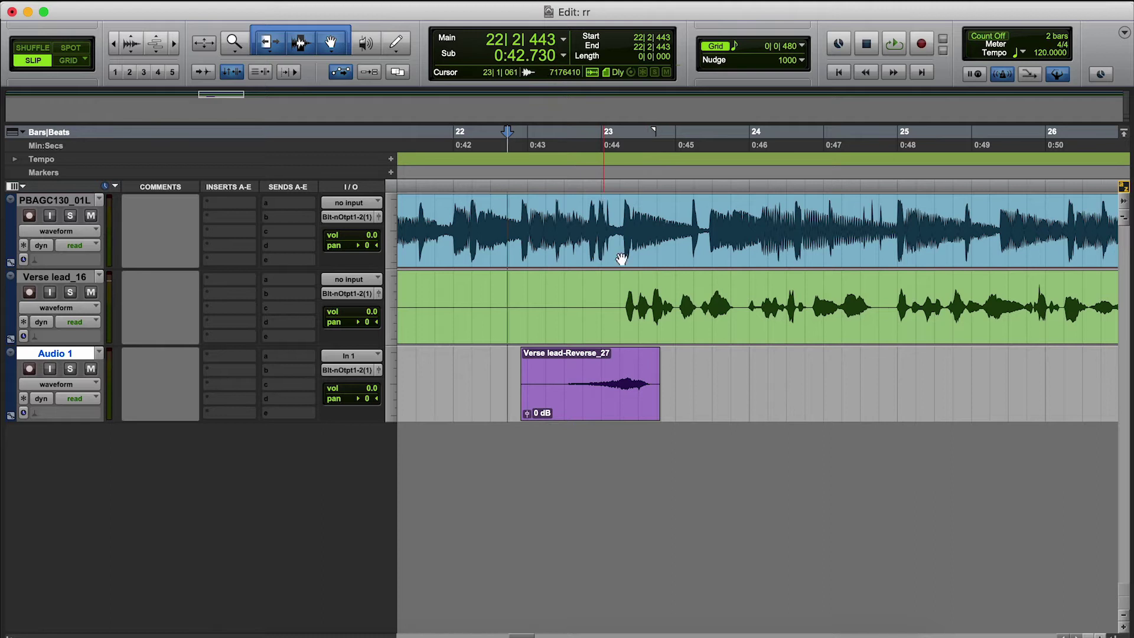
drag(528, 414, 530, 414)
key(space)
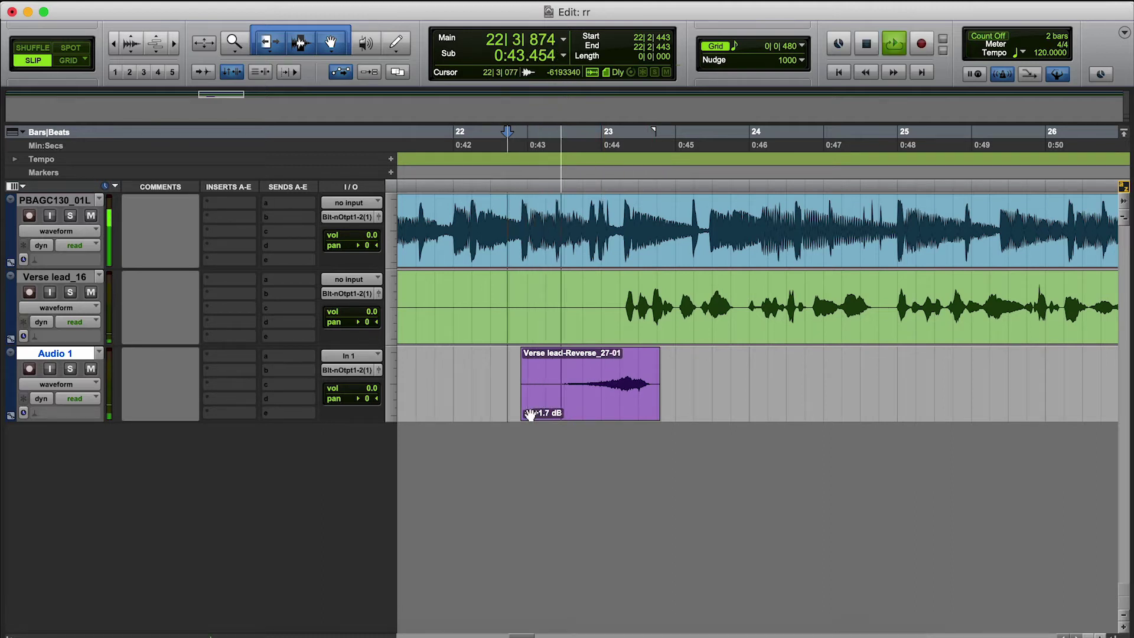
key(space)
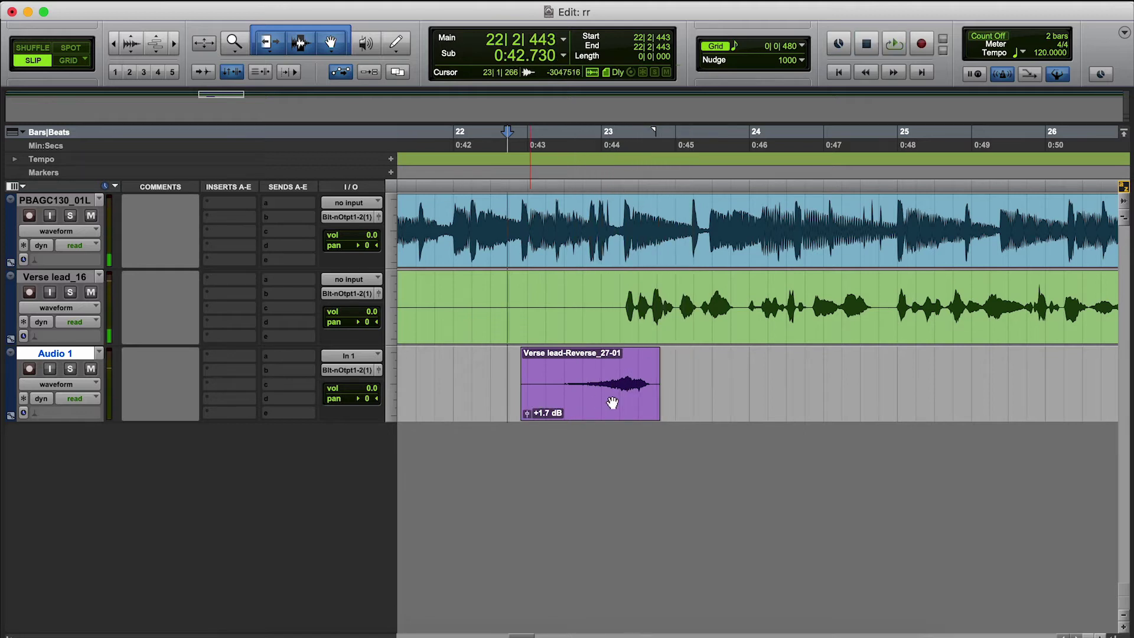
- Move the reversed clip slightly earlier, audition it, and add a short fade-out at its end
drag(612, 403, 594, 403)
key(space)
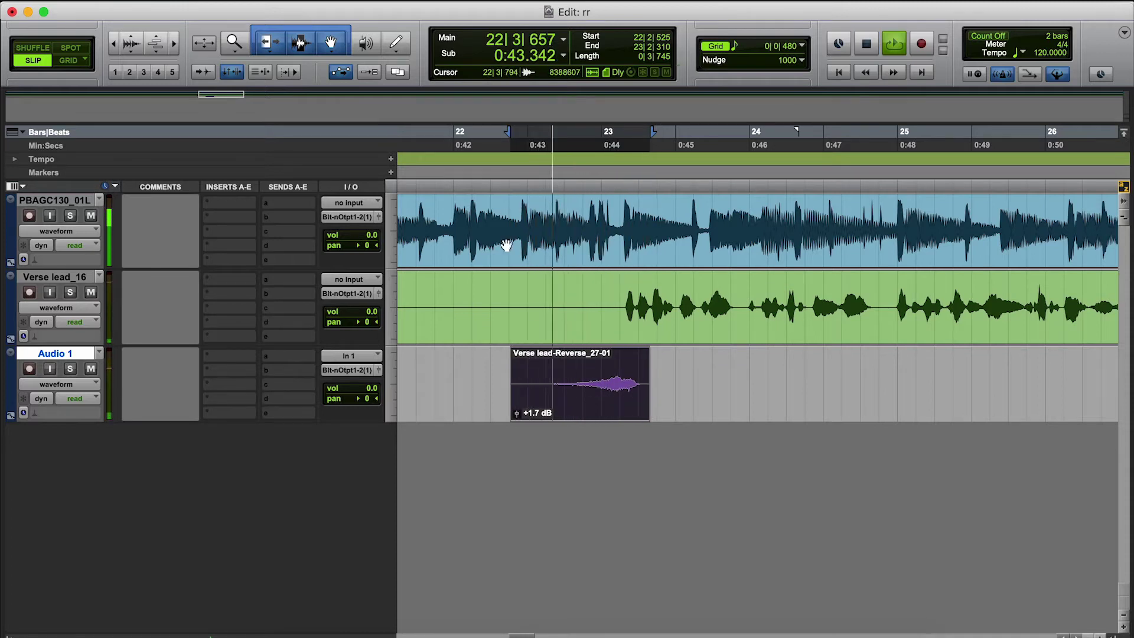
key(space)
click(479, 144)
key(space)
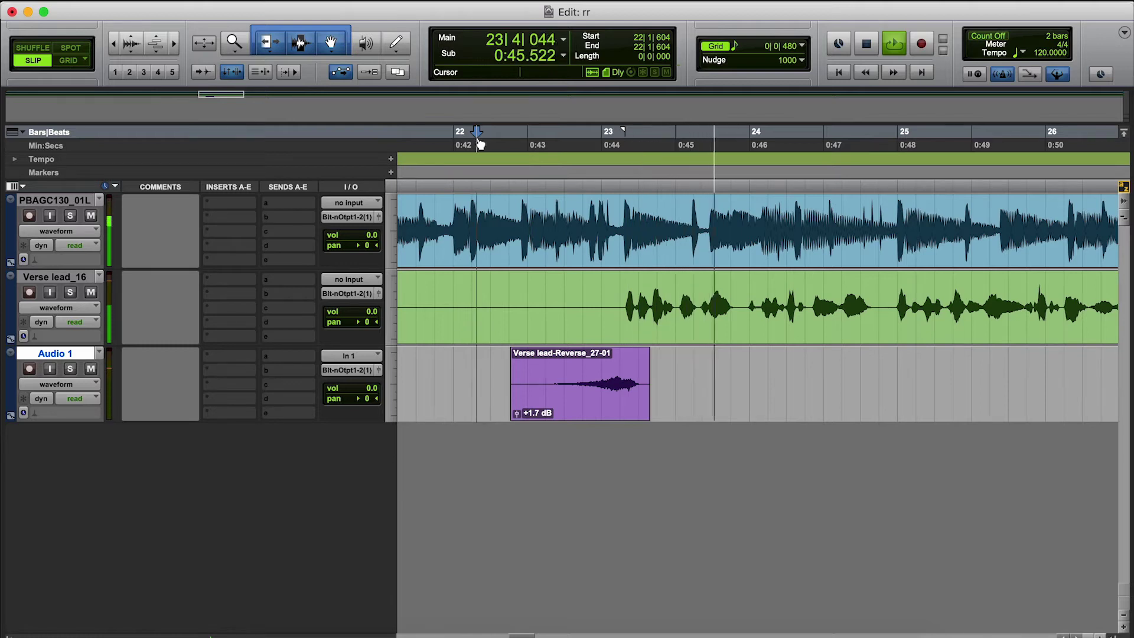
key(XF86AudioRaiseVolume)
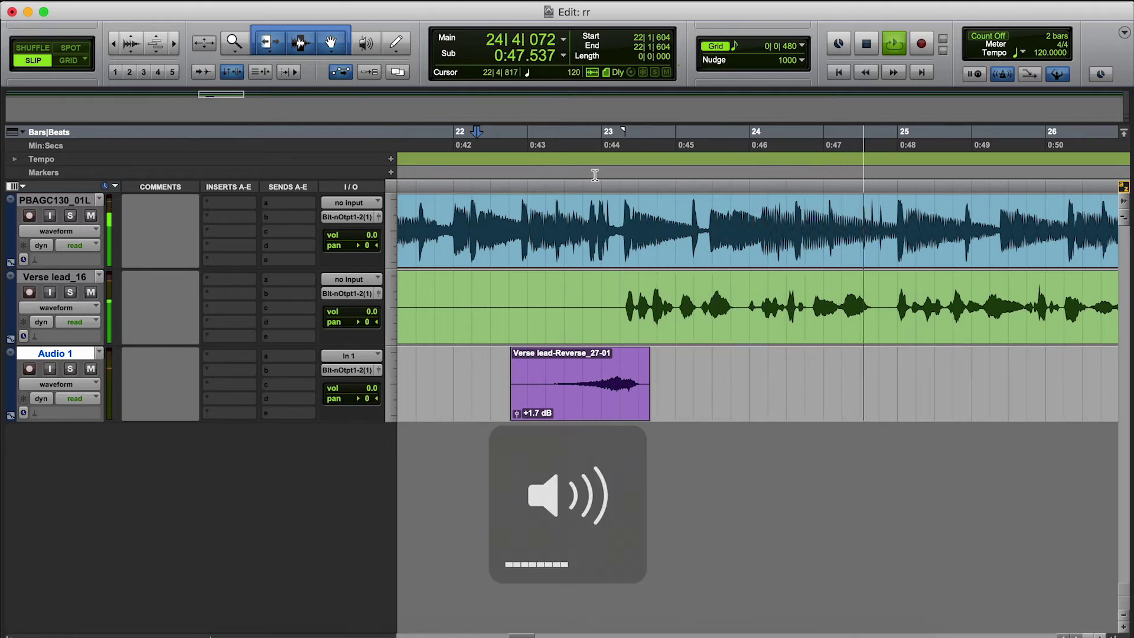
key(space)
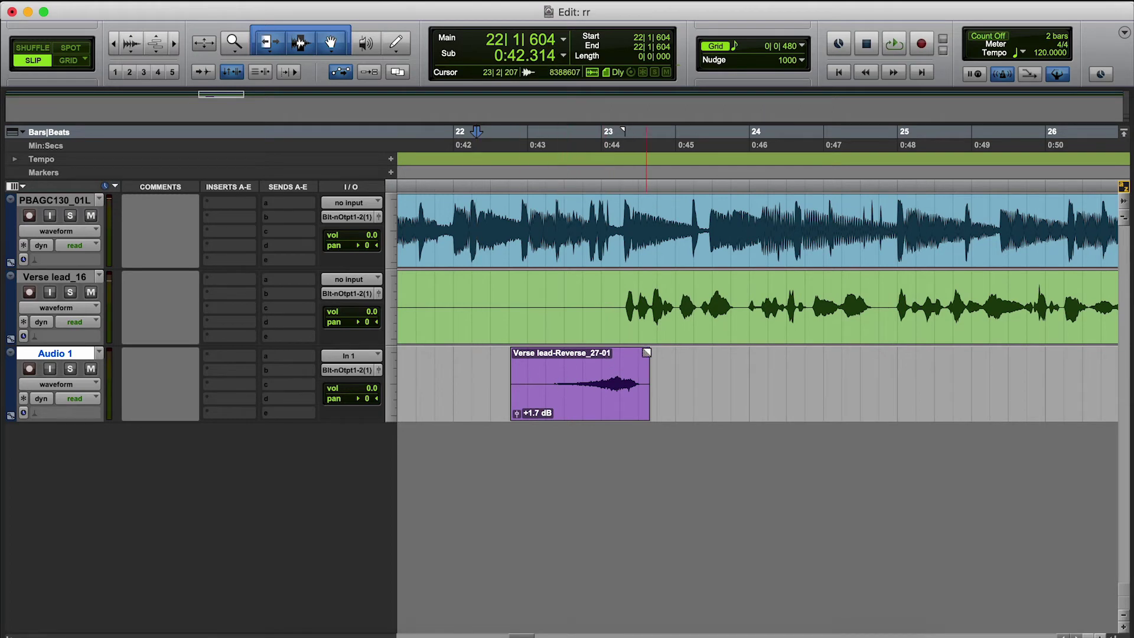
drag(649, 352, 630, 353)
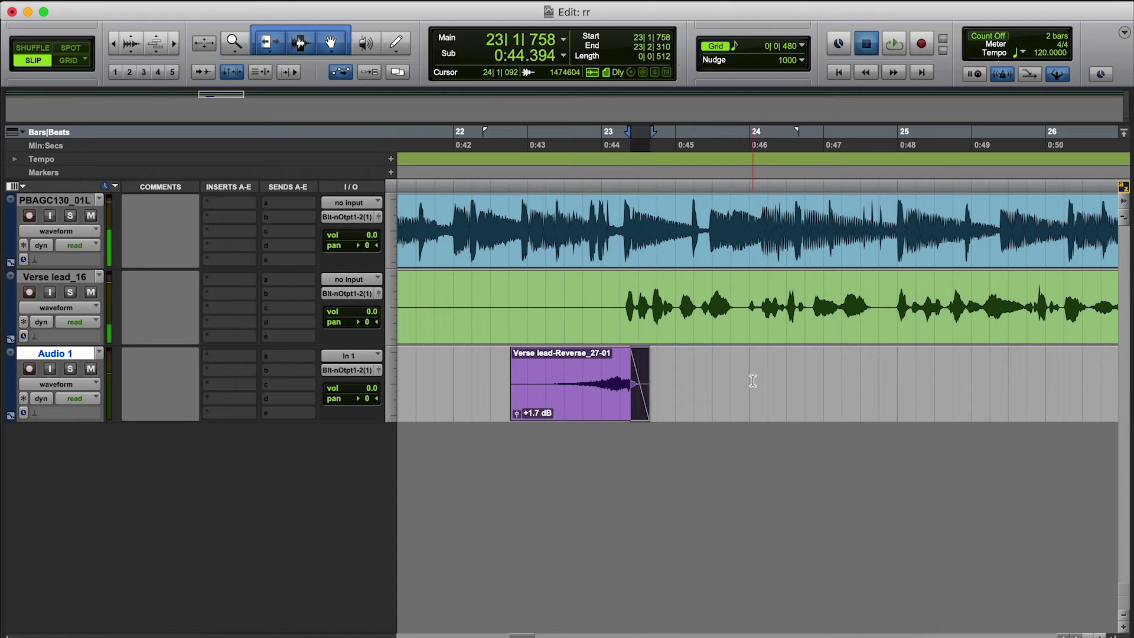
- Play from before the reversed clip to hear the new fade-out
click(459, 145)
key(space)
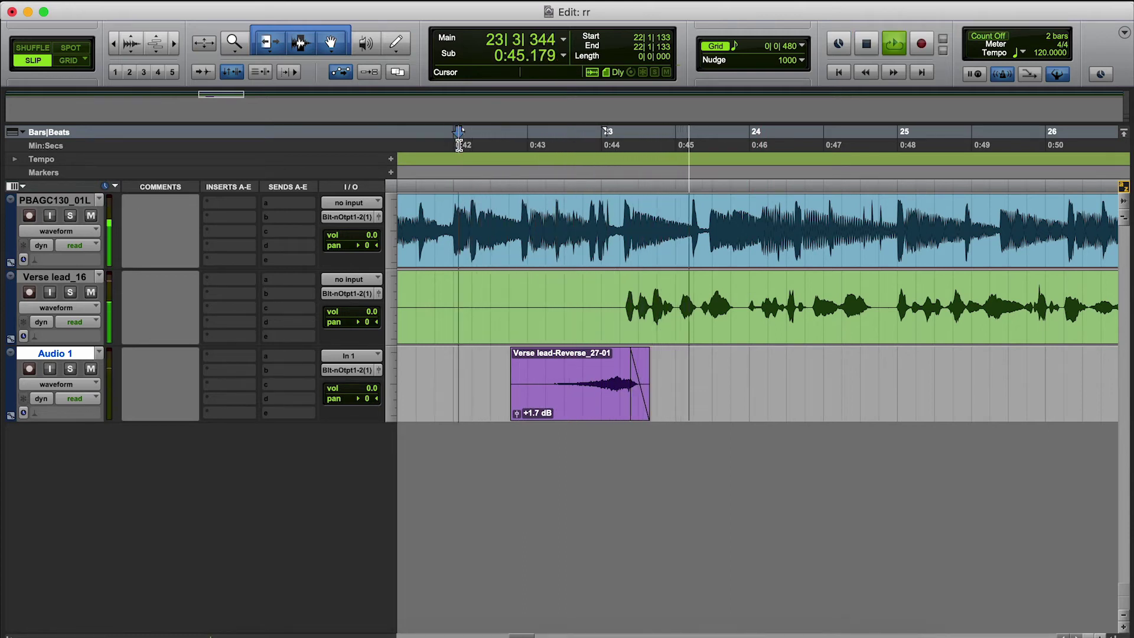
key(space)
- Lower the reversed clip's gain to +0.1 dB and play it back
click(517, 414)
drag(515, 416, 515, 417)
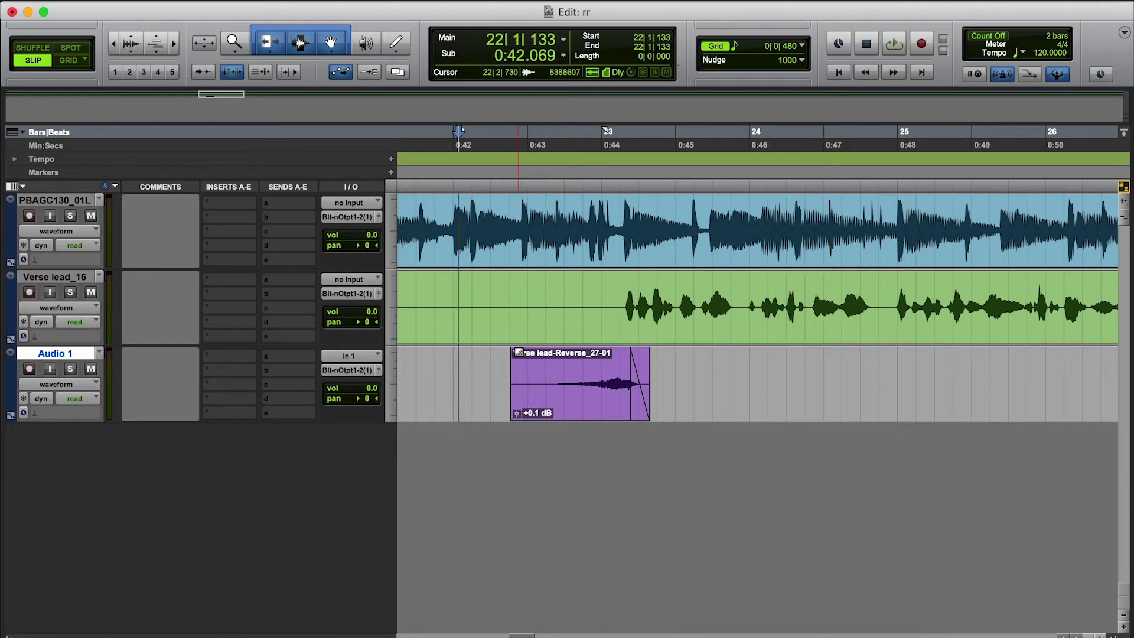
key(space)
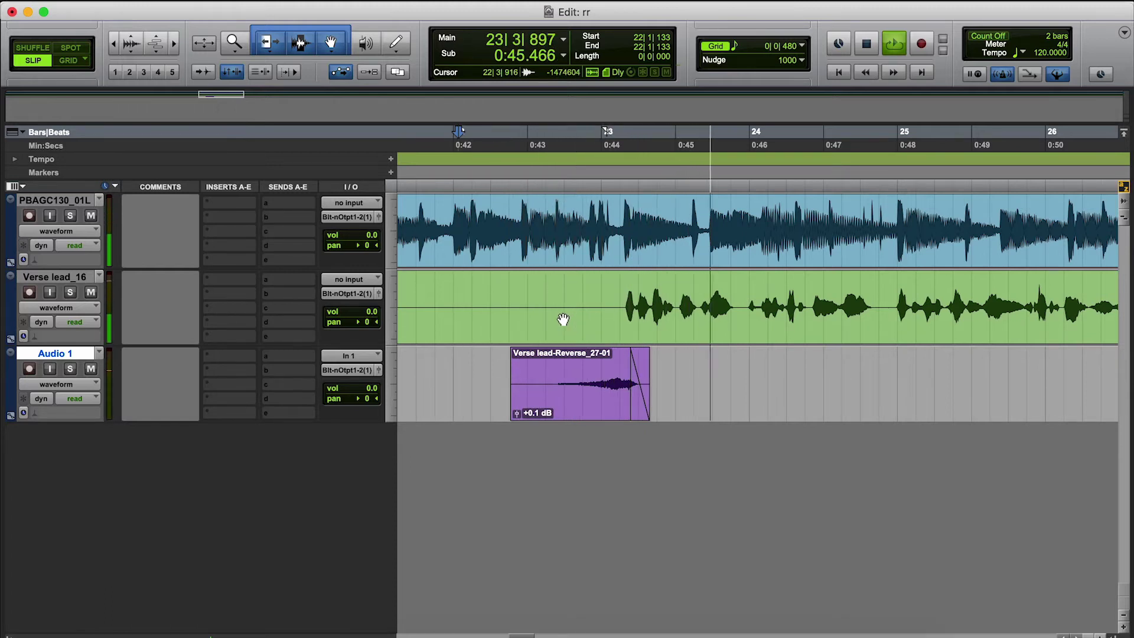
key(space)
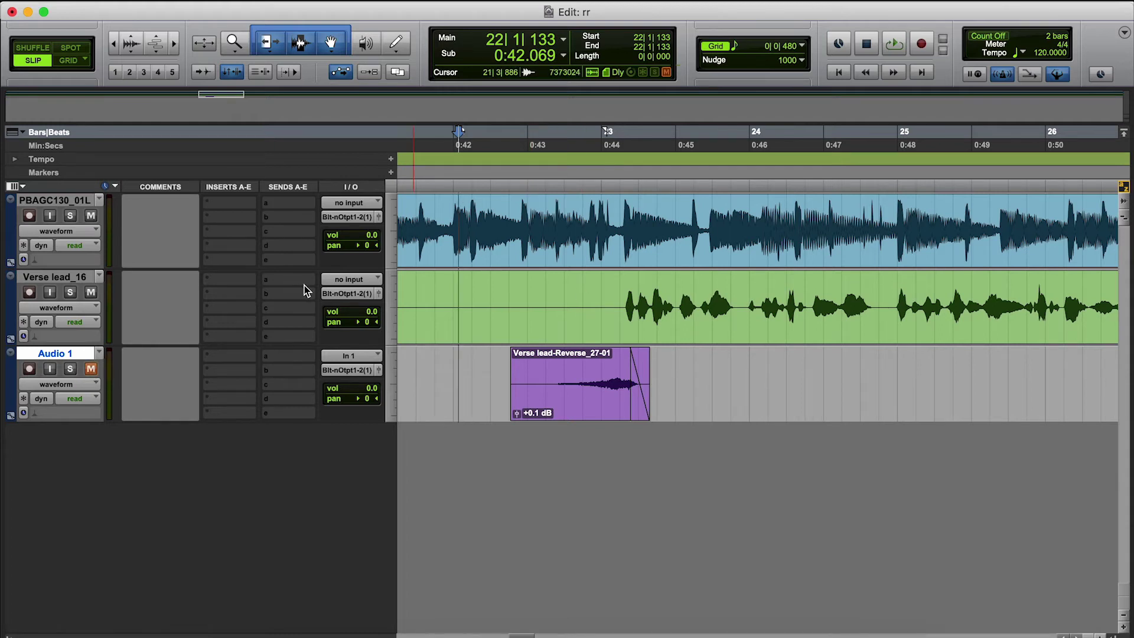
key(space)
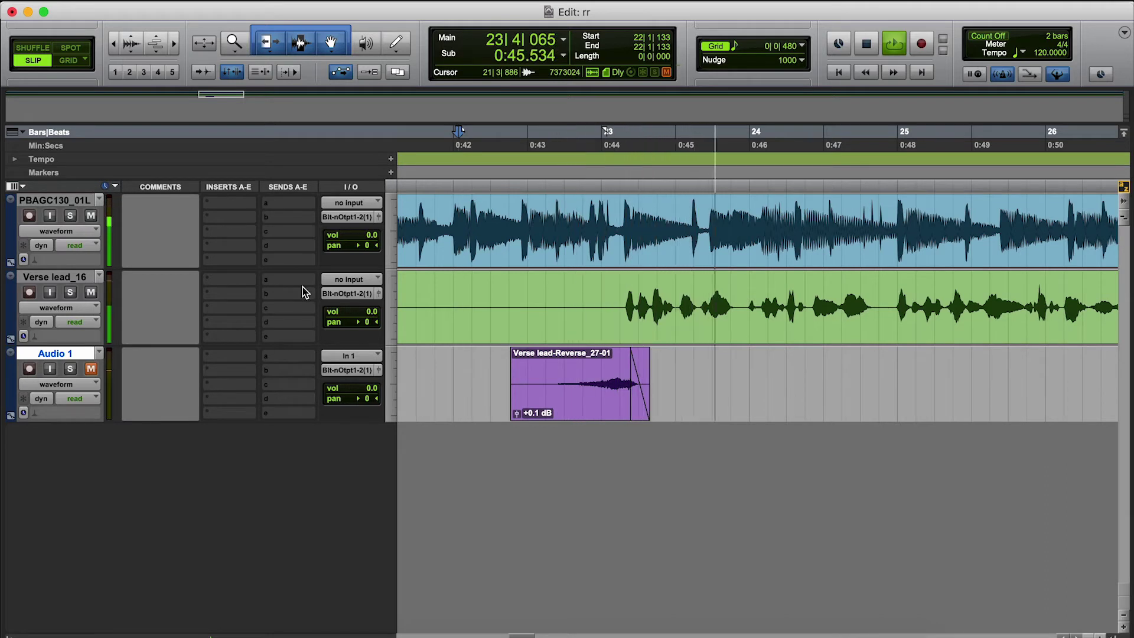
key(space)
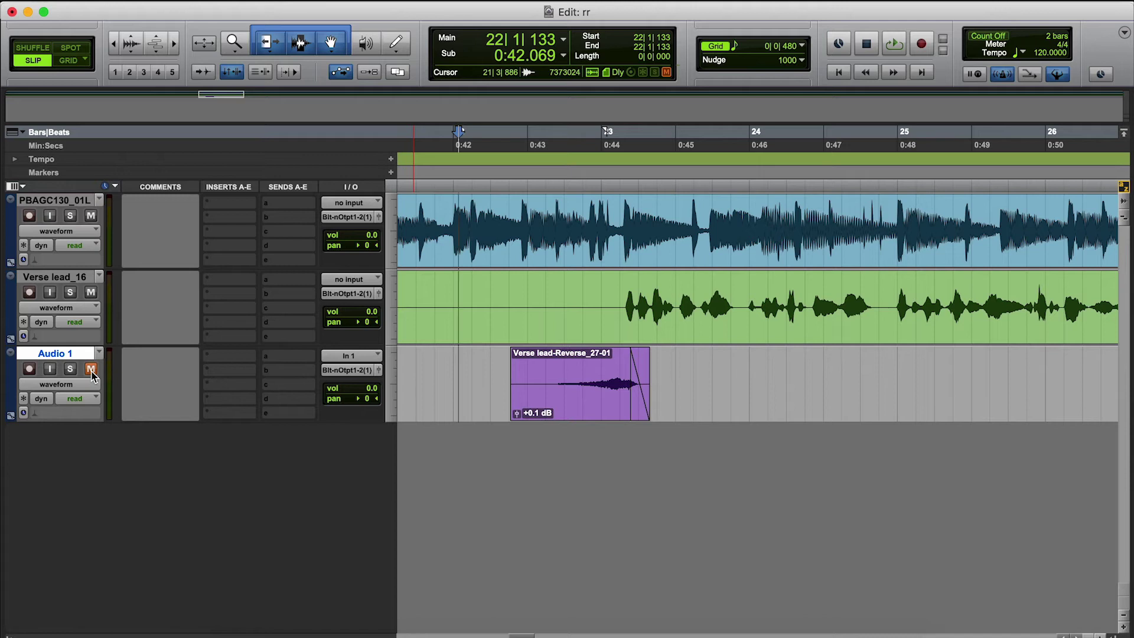
click(91, 369)
key(space)
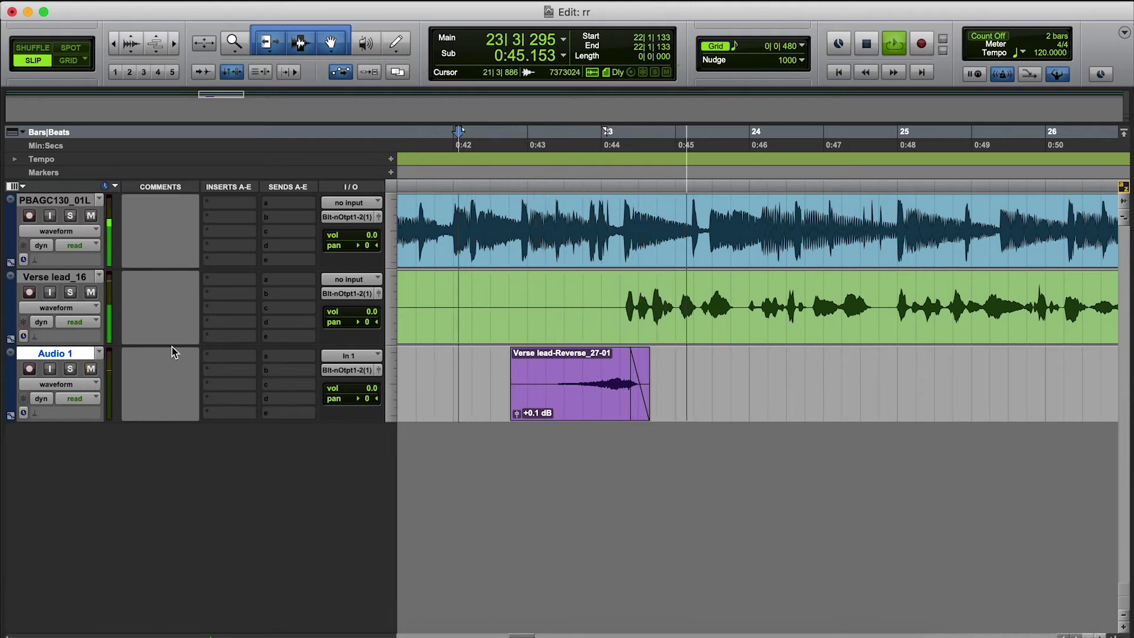
key(space)
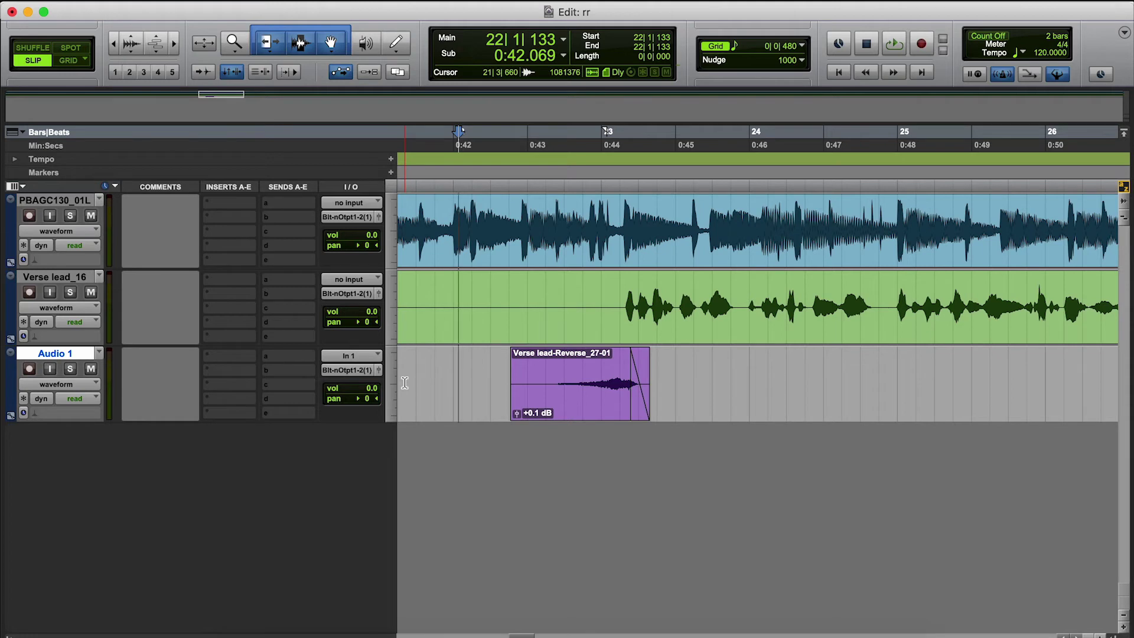
key(space)
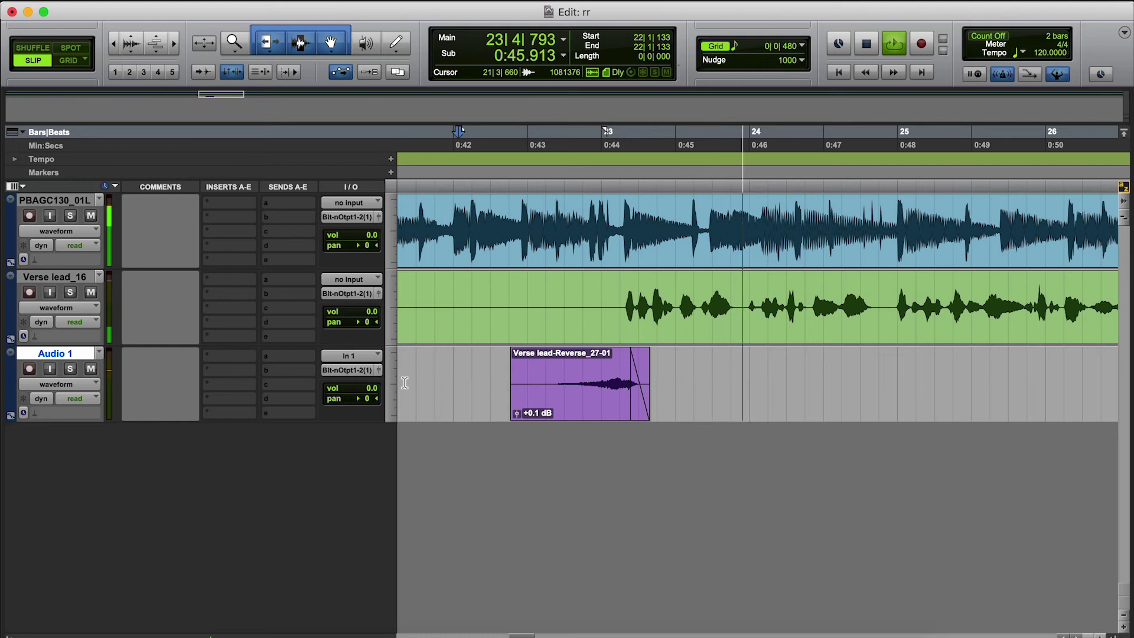
key(space)
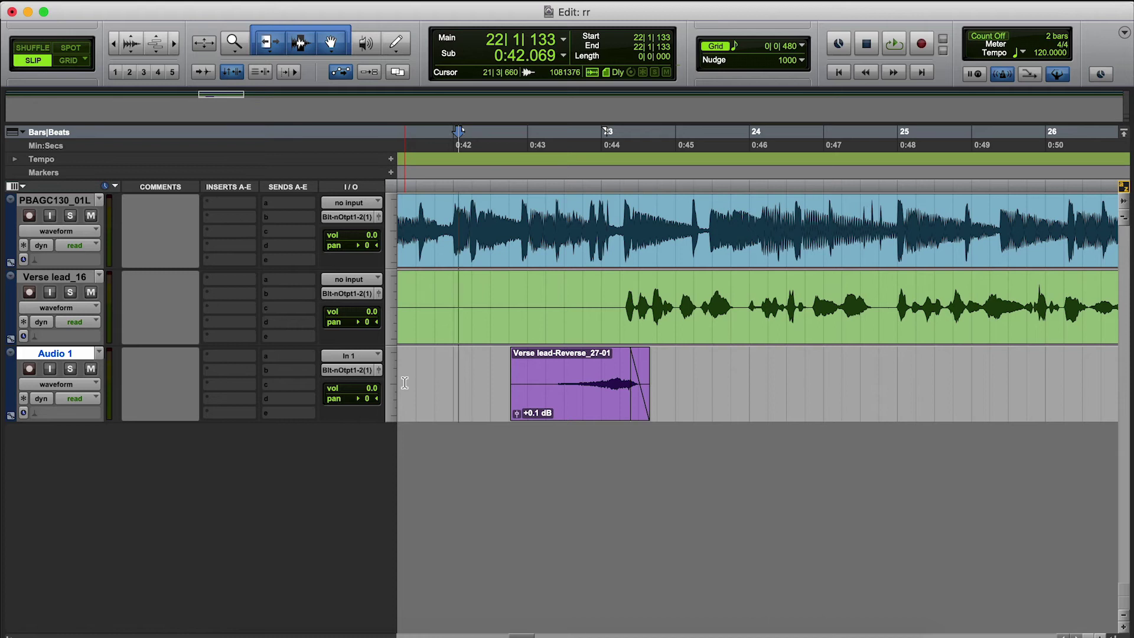
click(91, 369)
key(space)
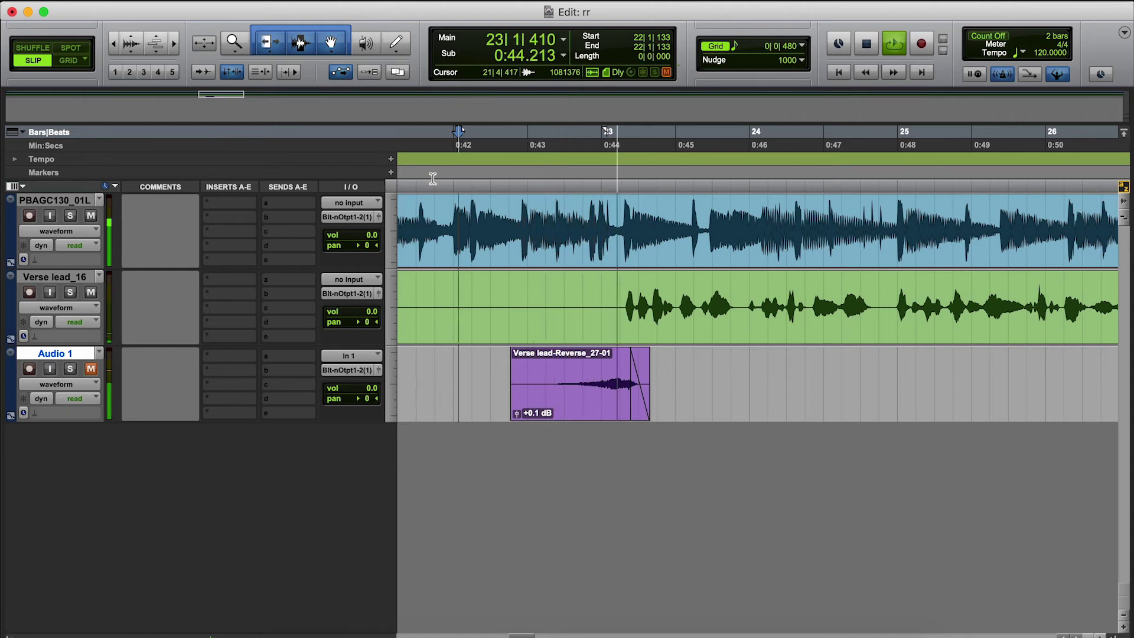
key(space)
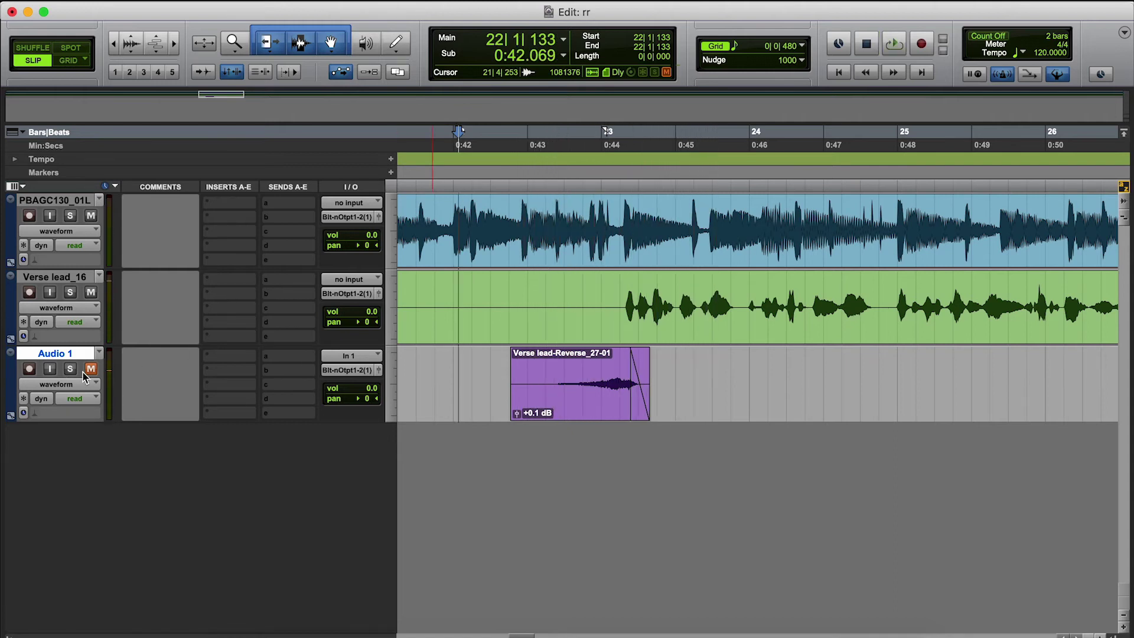
click(91, 369)
key(space)
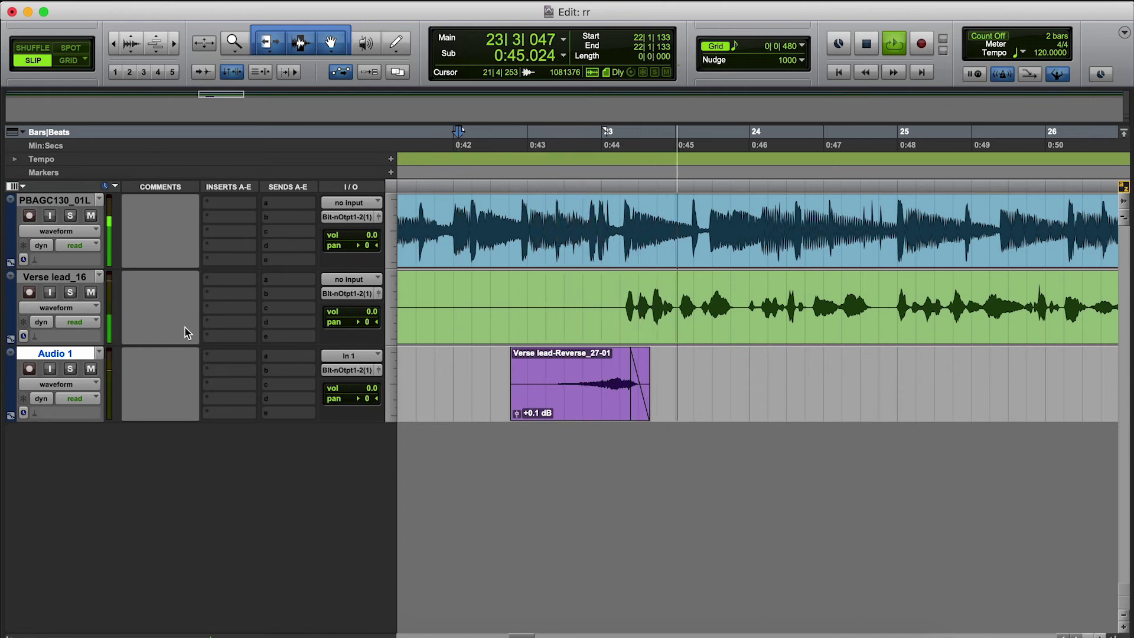
key(space)
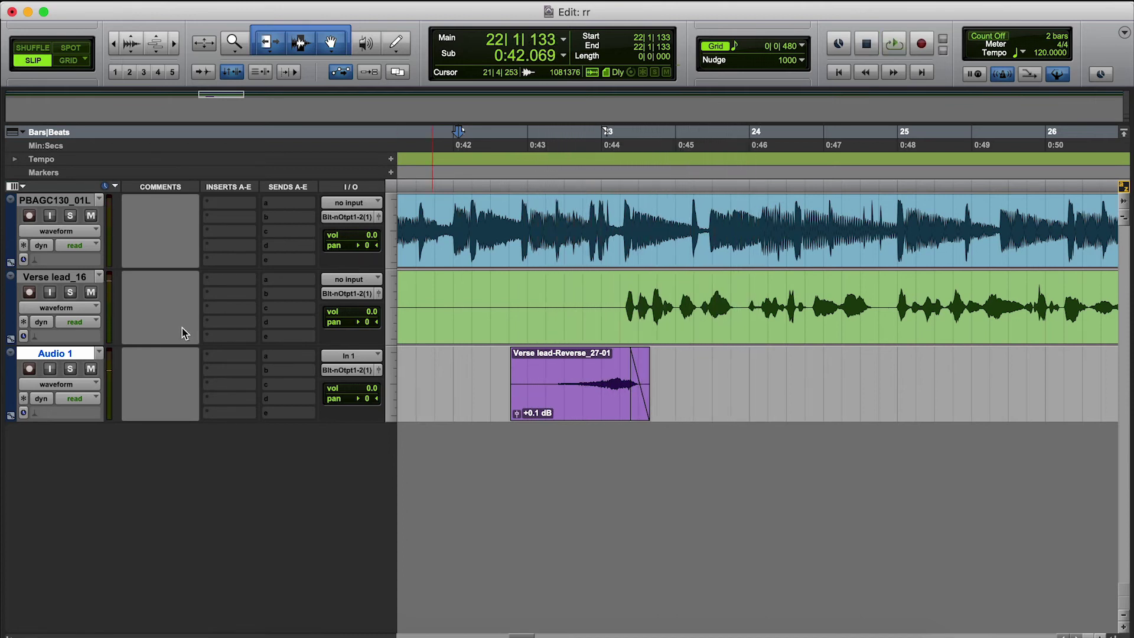